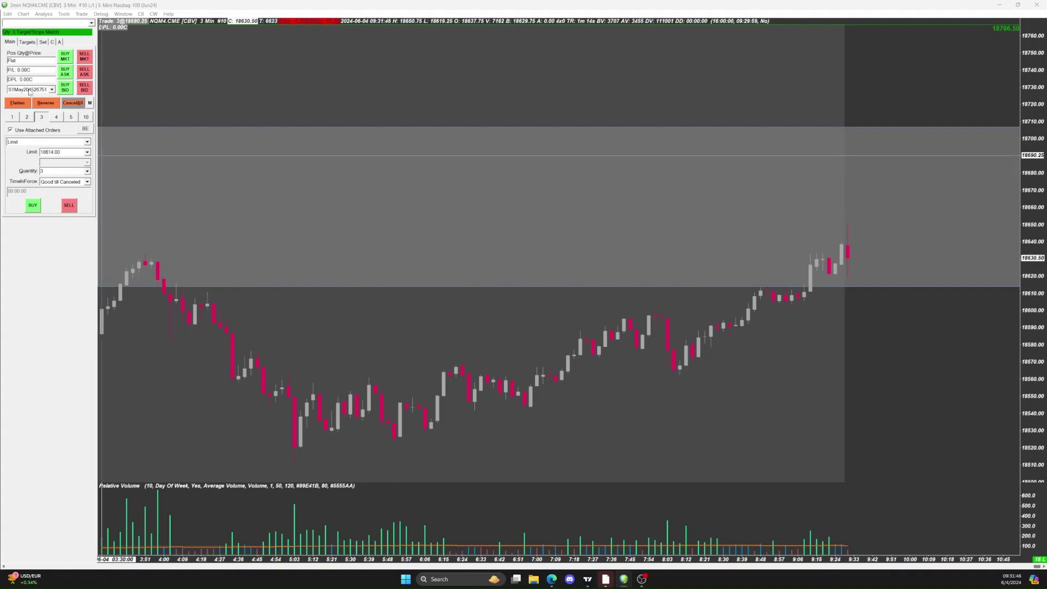
On the Targets tab, replace the Stop 1 price of 18688.75 with 18600.00, trimming the trailing digits.
{"action": "left_click", "coordinate": [27, 42]}
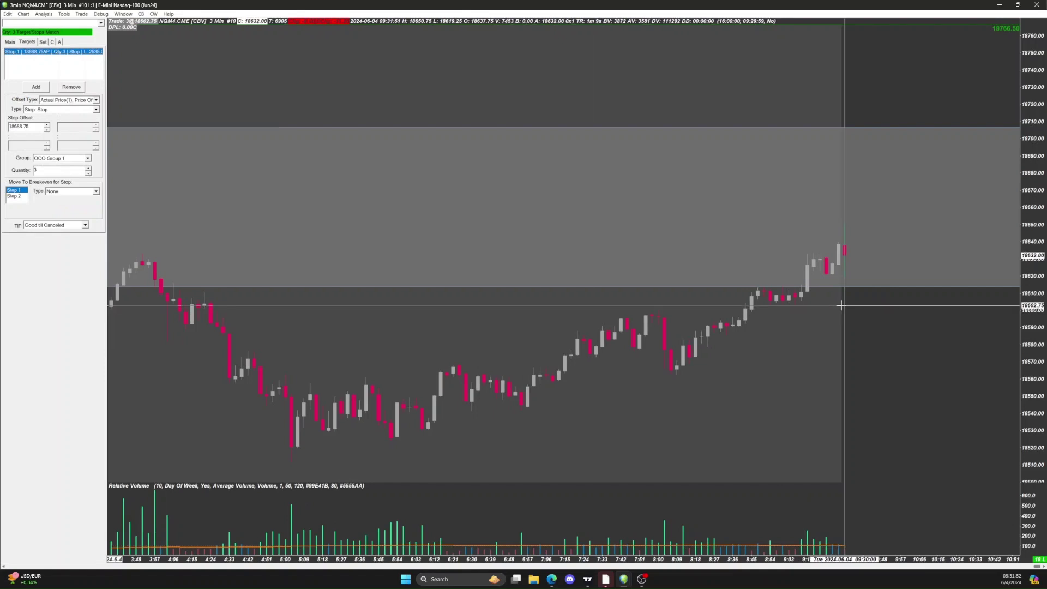
{"action": "triple_click", "coordinate": [36, 130]}
{"action": "type", "text": "18600.00"}
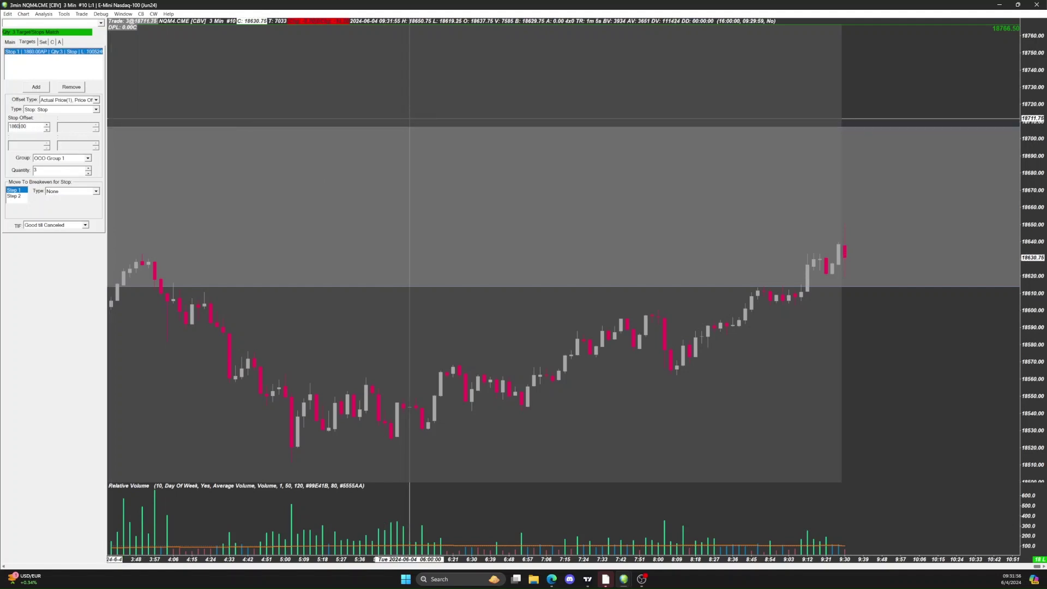
{"action": "key", "text": "BackSpace"}
{"action": "key", "text": "BackSpace"}
{"action": "key", "text": "BackSpace"}
{"action": "key", "text": "BackSpace"}
Finish the stop at 18602.75, place a 4-contract buy limit at 18614.00, then enter 18706.50 as the limit.
{"action": "type", "text": "2.75"}
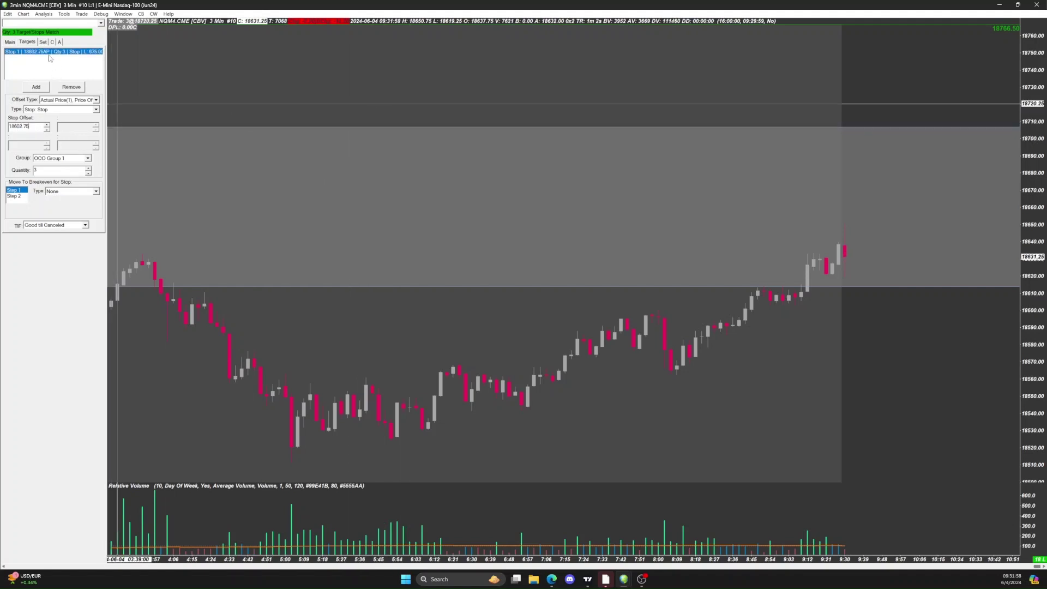
{"action": "left_click", "coordinate": [10, 42]}
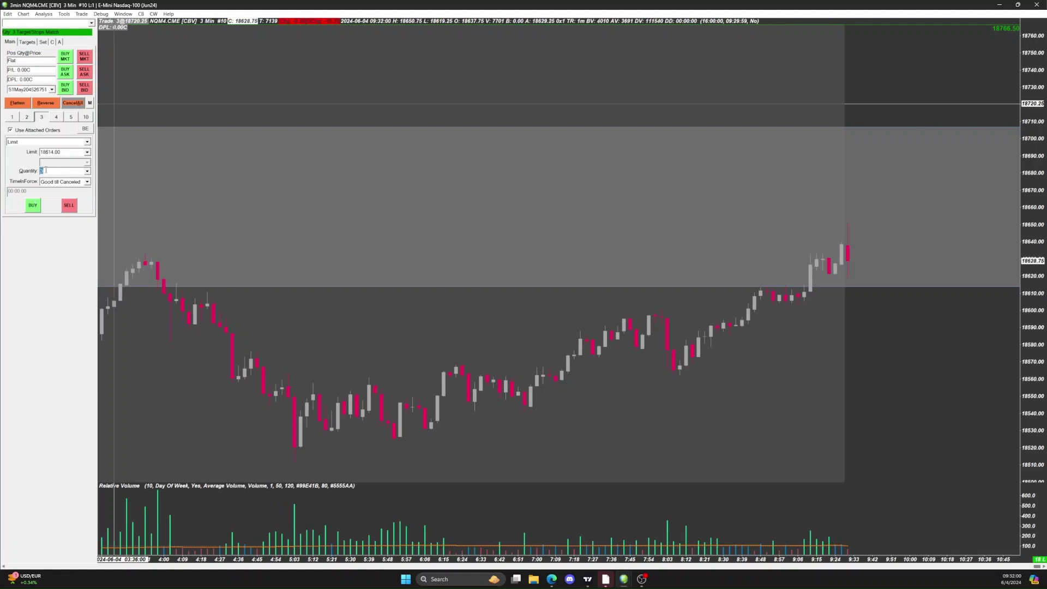
{"action": "type", "text": "4"}
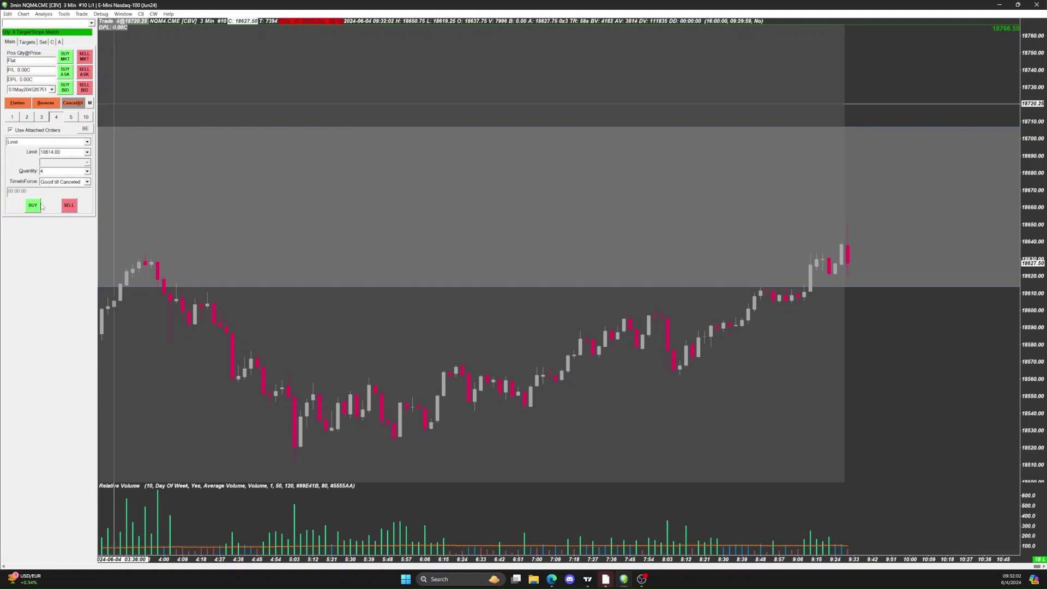
{"action": "left_click", "coordinate": [32, 206]}
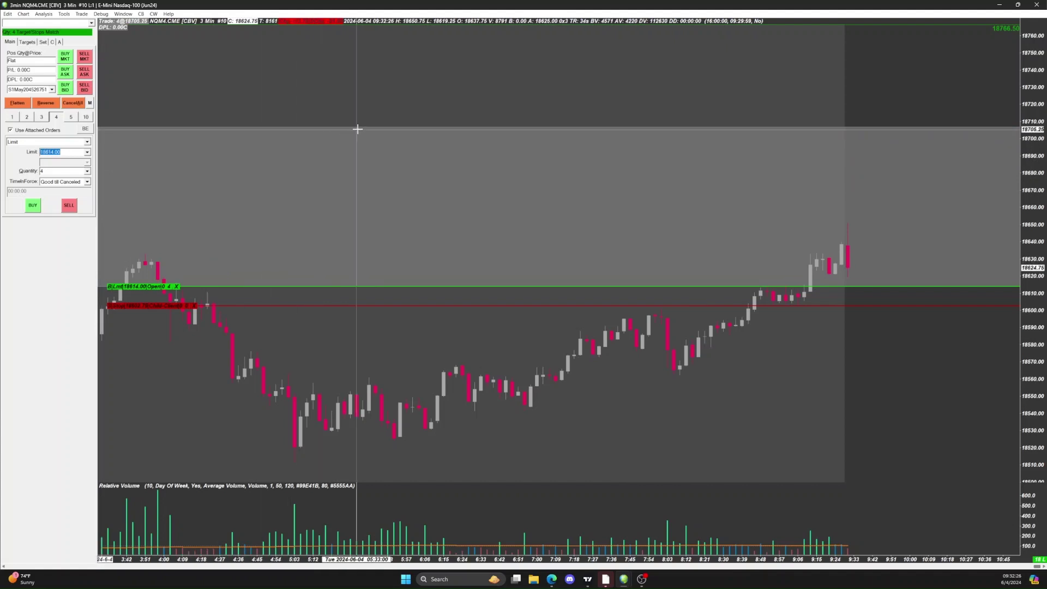
{"action": "type", "text": "18"}
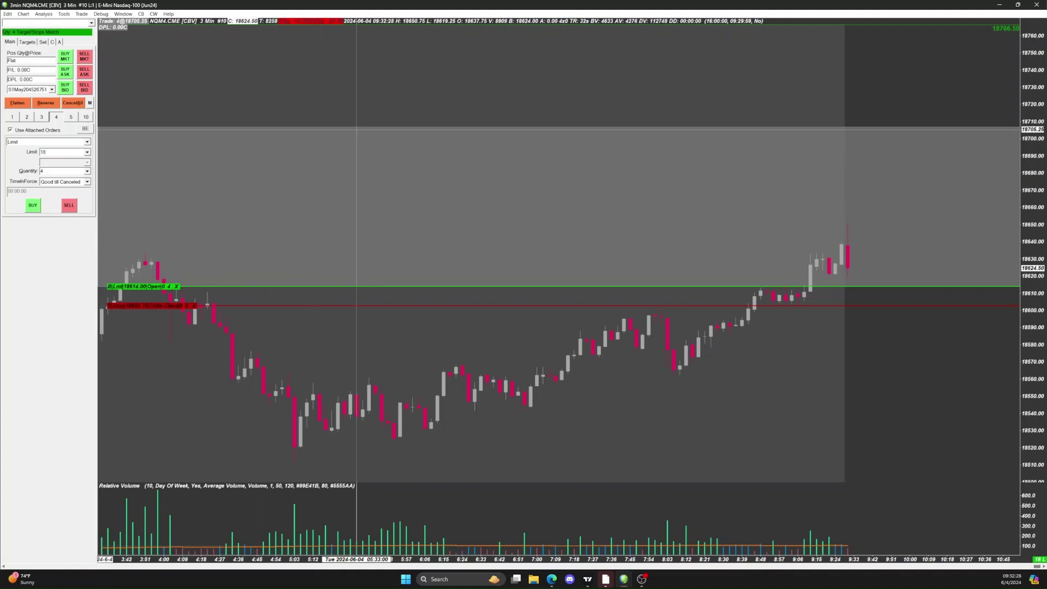
{"action": "type", "text": "706.50"}
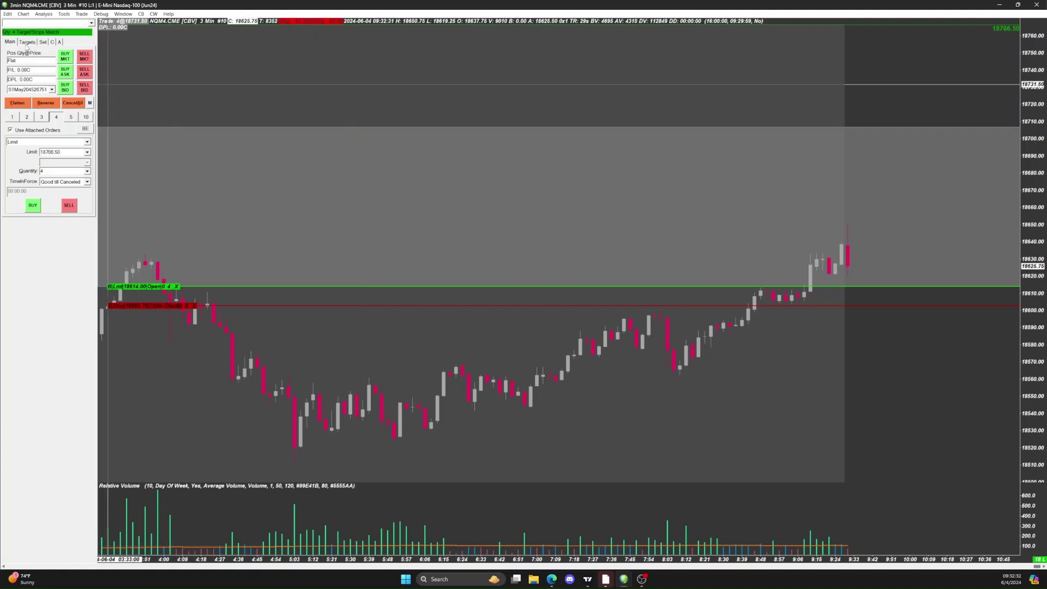
Disable attached orders and place a 4-contract sell limit target at 18706.50.
{"action": "left_click", "coordinate": [10, 130]}
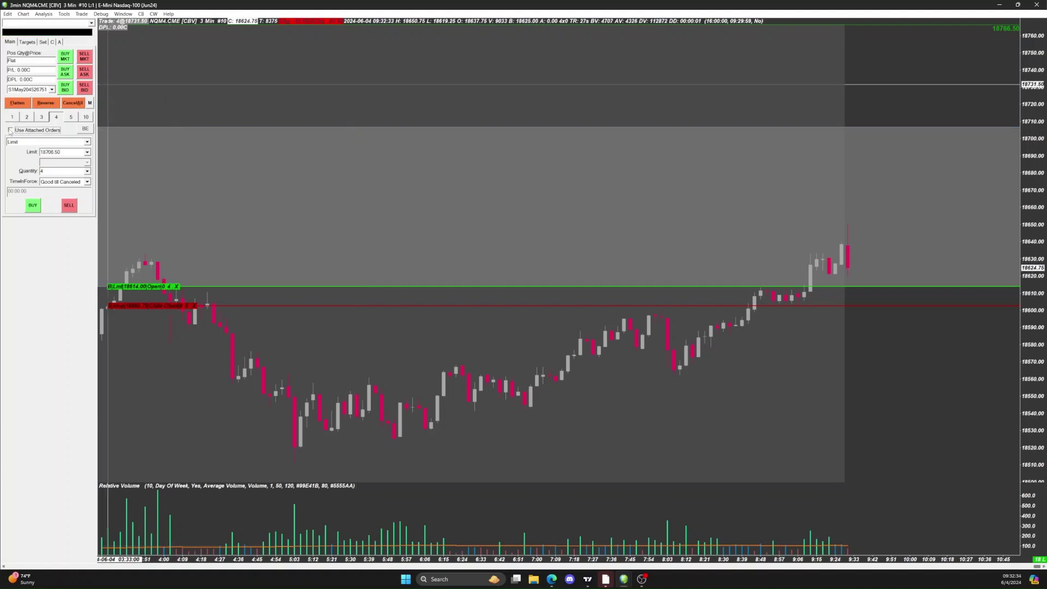
{"action": "left_click", "coordinate": [68, 207]}
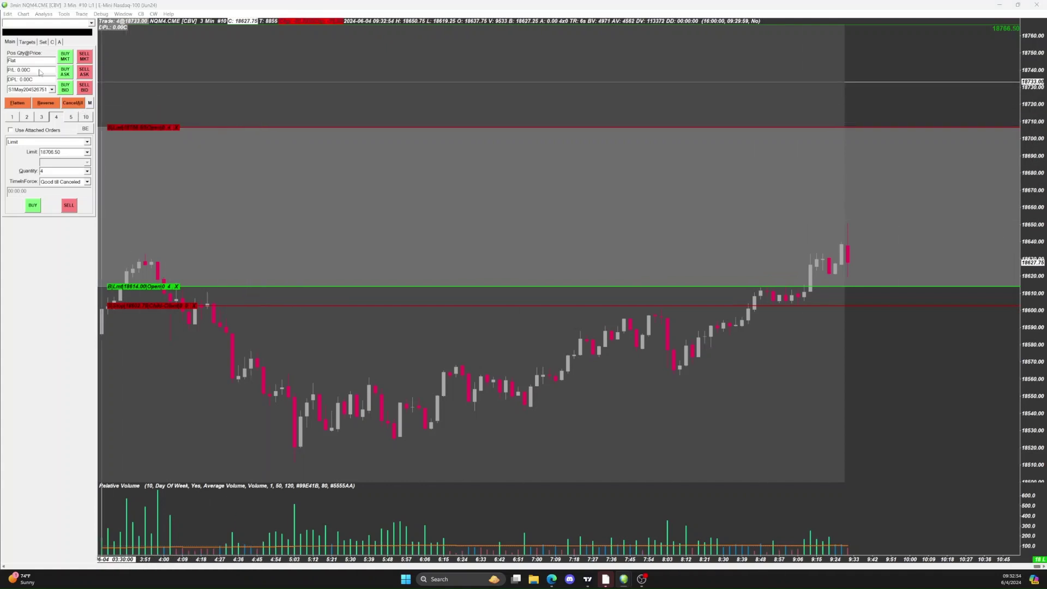
In TradingView, close the order form and lower the long position's stop-loss to 18602.75.
{"action": "mouse_move", "coordinate": [587, 579]}
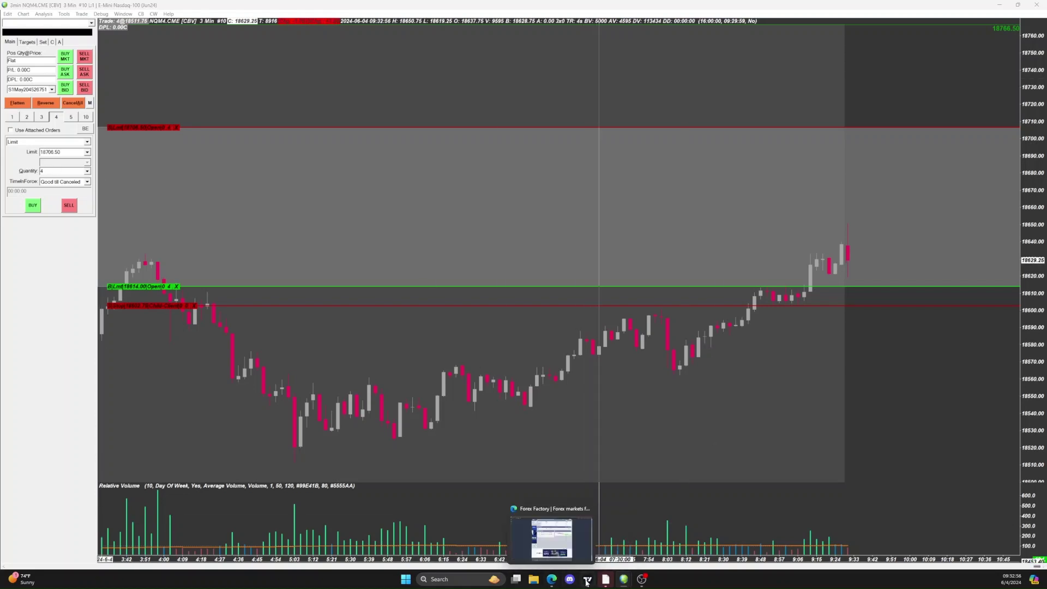
{"action": "left_click", "coordinate": [595, 537]}
{"action": "left_click", "coordinate": [657, 383]}
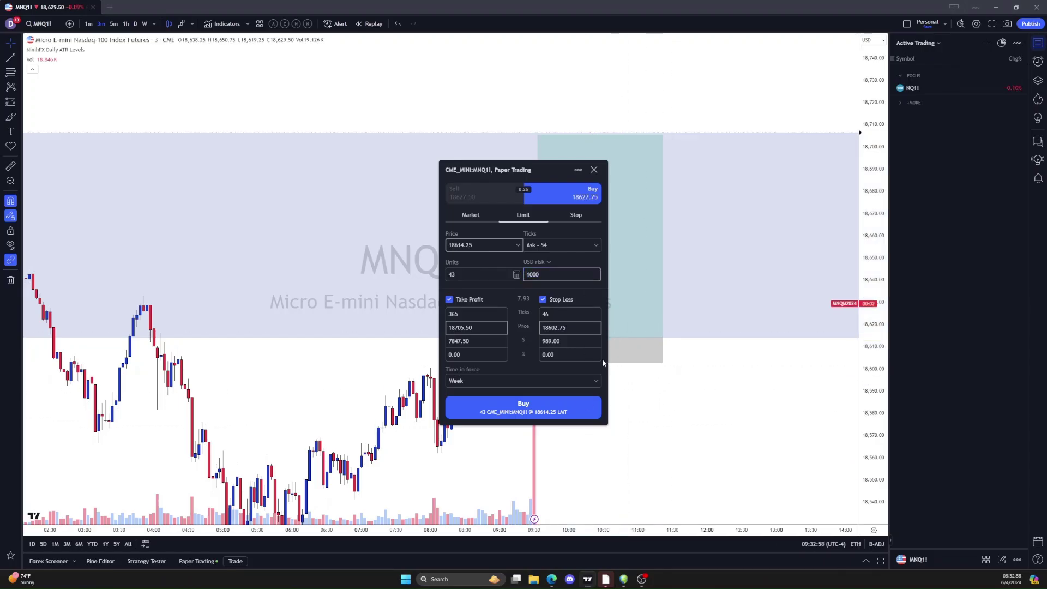
{"action": "left_click", "coordinate": [595, 171]}
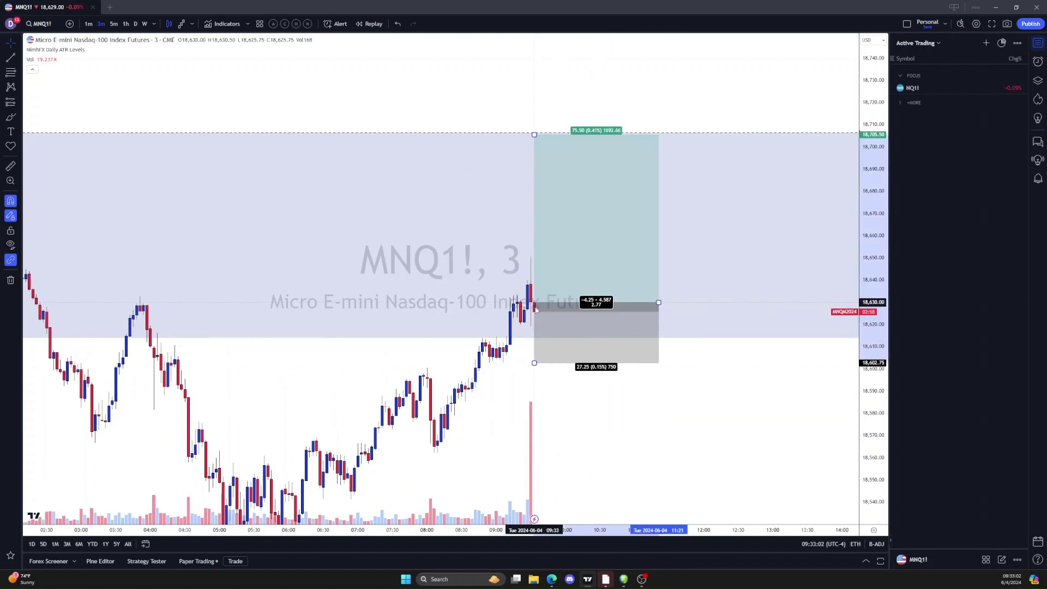
{"action": "left_click", "coordinate": [548, 333]}
{"action": "left_click", "coordinate": [538, 373]}
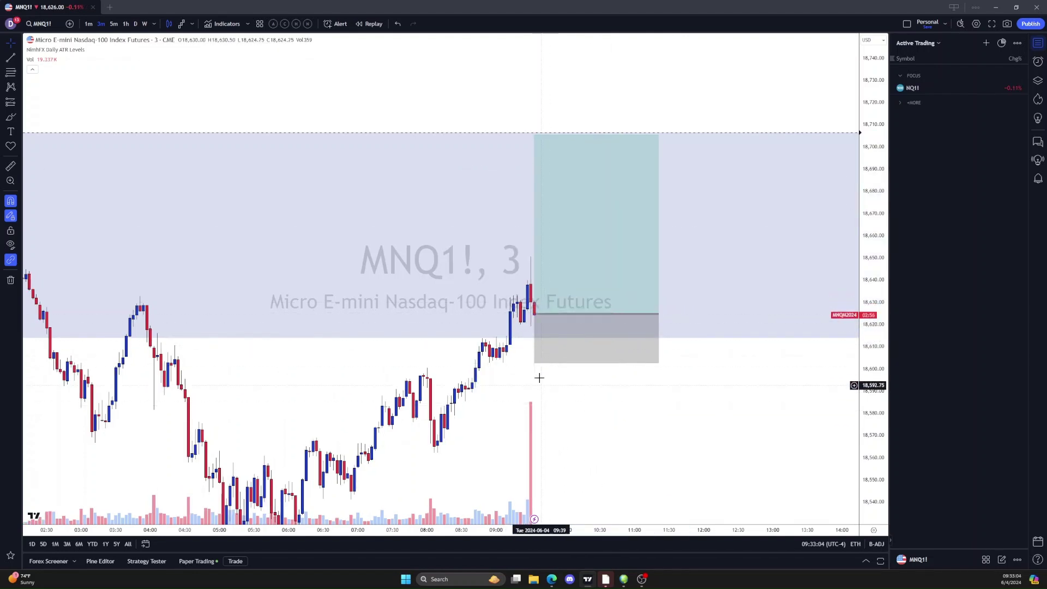
{"action": "left_click_drag", "start_coordinate": [502, 369], "coordinate": [505, 371]}
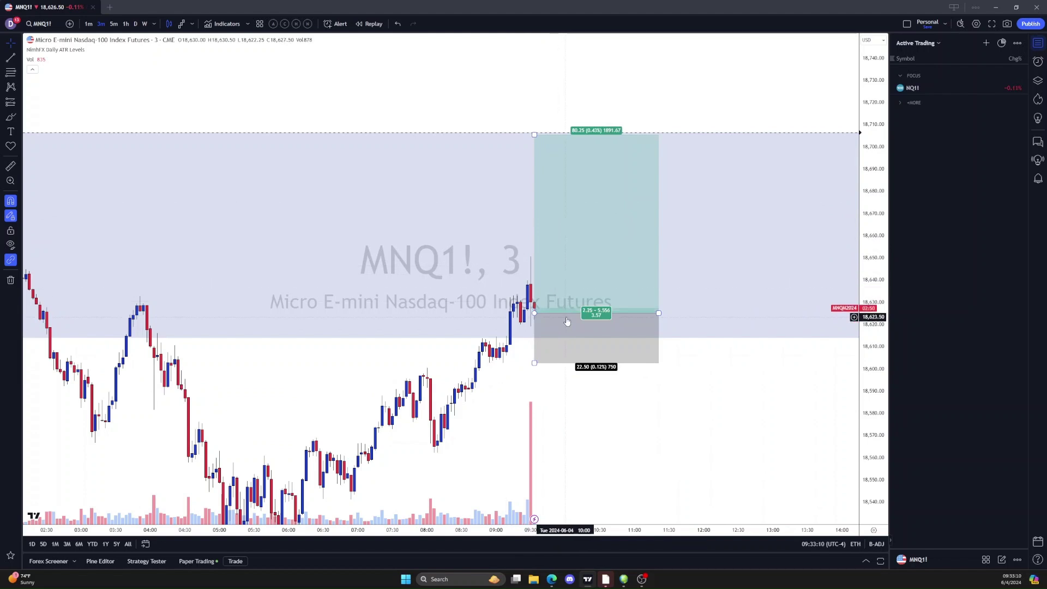
Create an 11-contract MNQ buy limit at 18625.25 from the position drawing with 500 USD risk.
{"action": "right_click", "coordinate": [568, 317]}
{"action": "mouse_move", "coordinate": [590, 327]}
{"action": "left_click", "coordinate": [607, 384]}
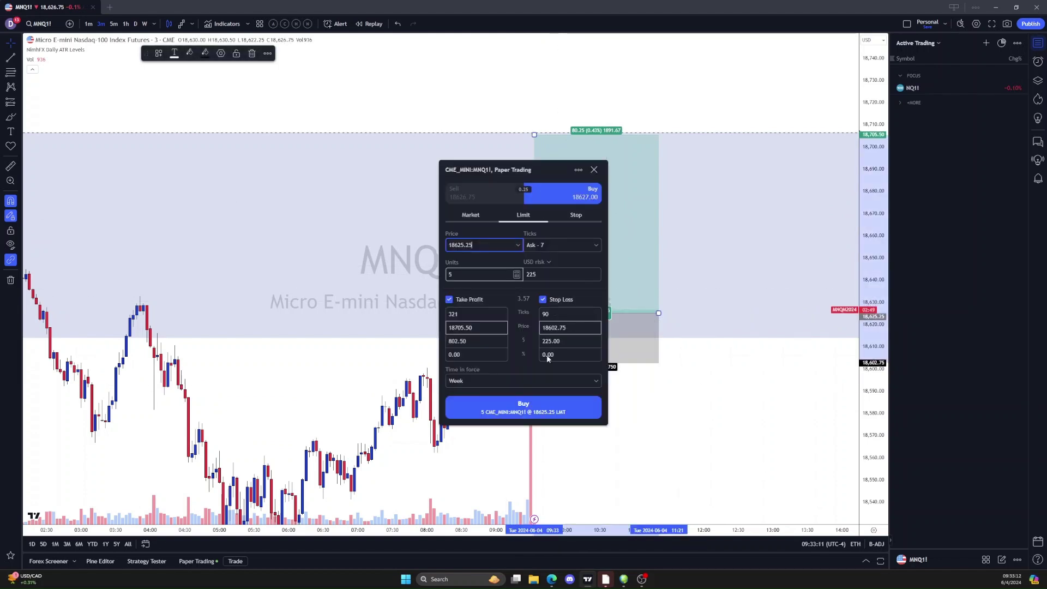
{"action": "left_click", "coordinate": [529, 275]}
{"action": "type", "text": "500"}
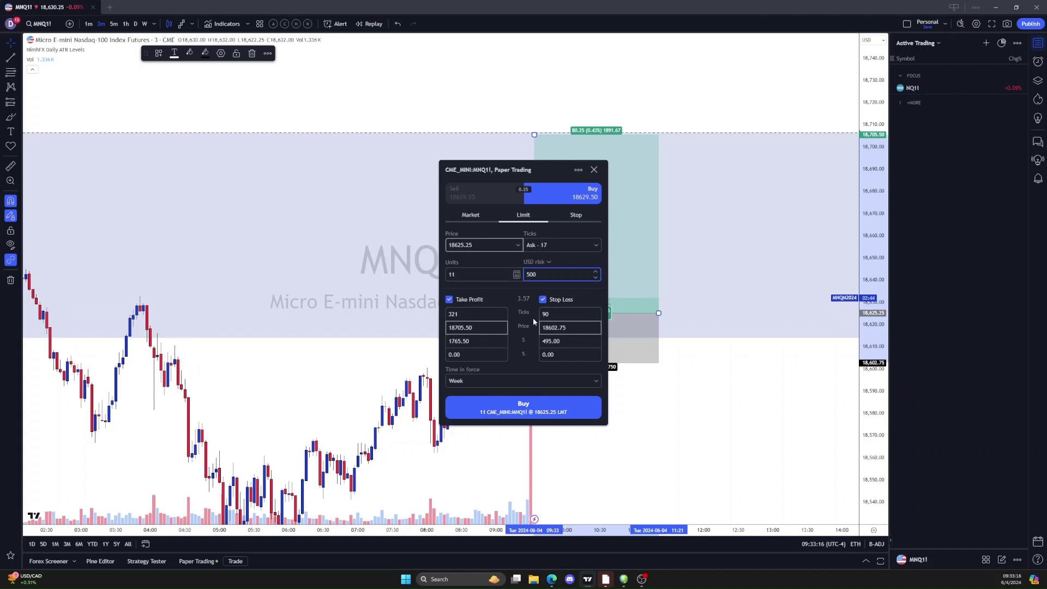
{"action": "left_click", "coordinate": [616, 394]}
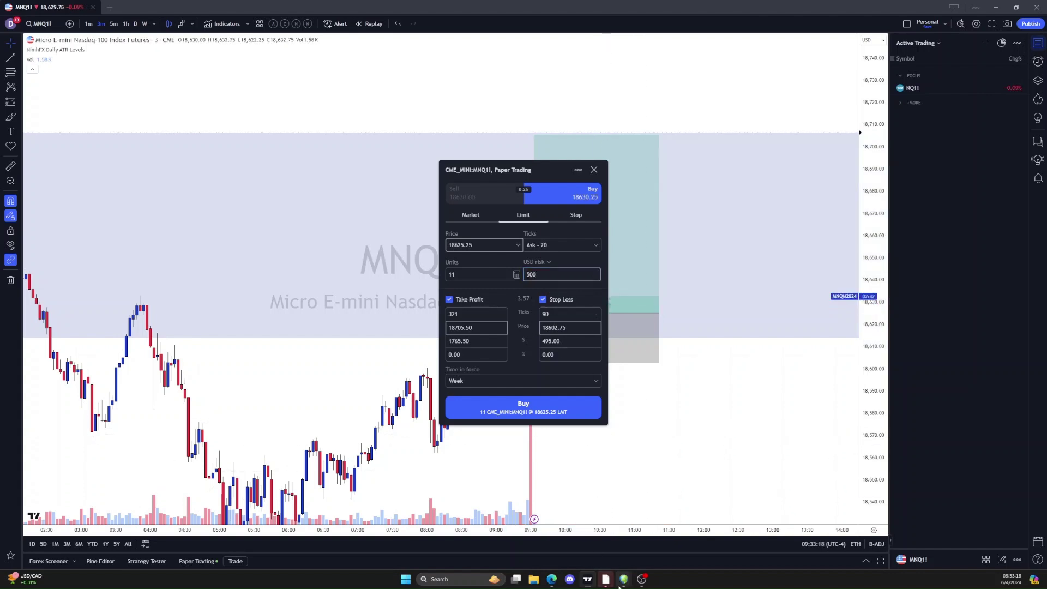
{"action": "mouse_move", "coordinate": [624, 583]}
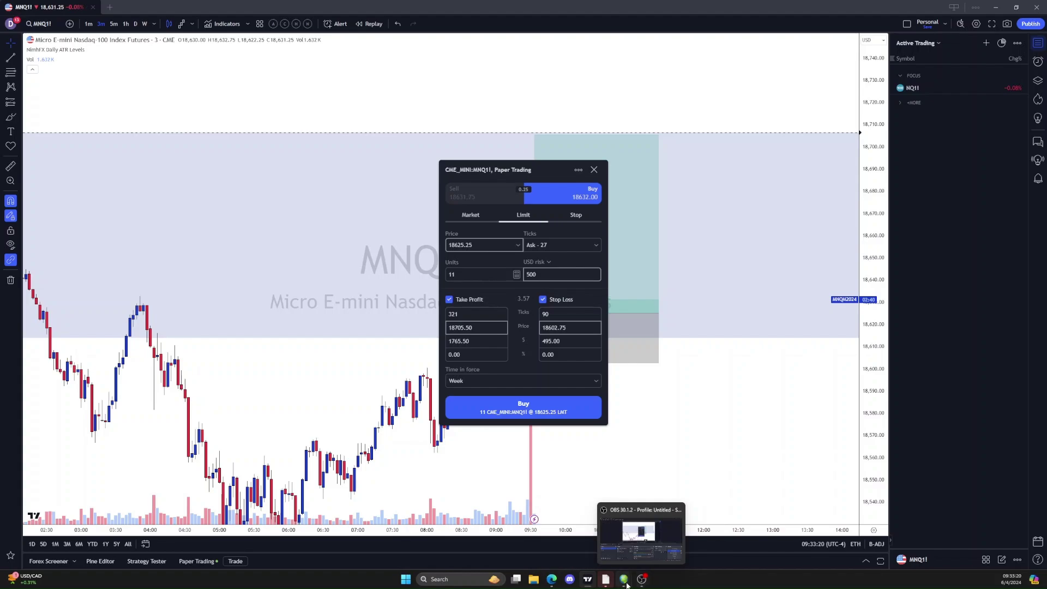
Back in Sierra Chart, buy 2 NQ contracts at market with attached stop and target enabled.
{"action": "left_click", "coordinate": [639, 550]}
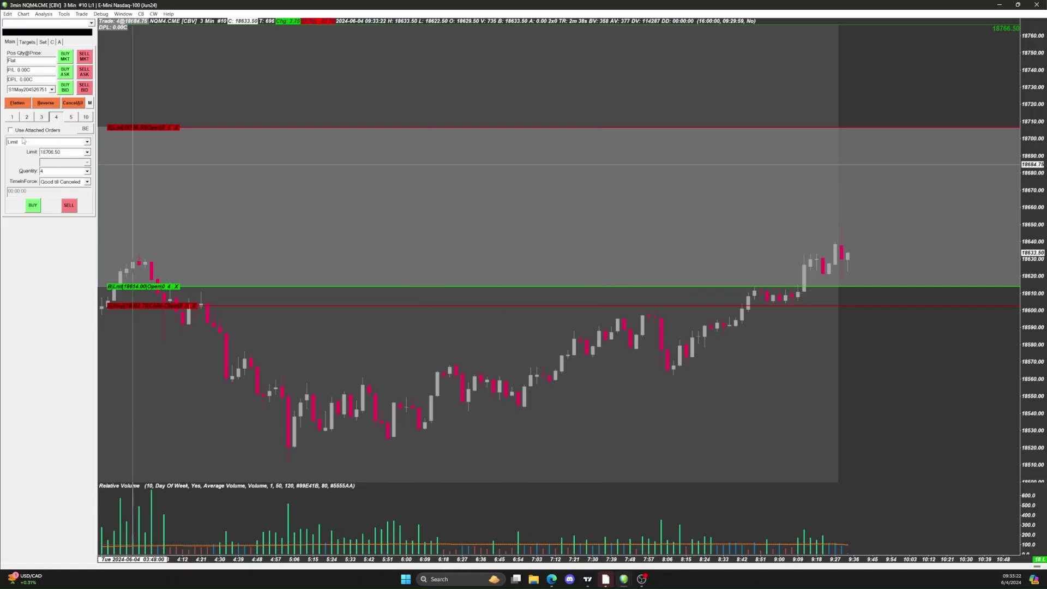
{"action": "left_click", "coordinate": [27, 117]}
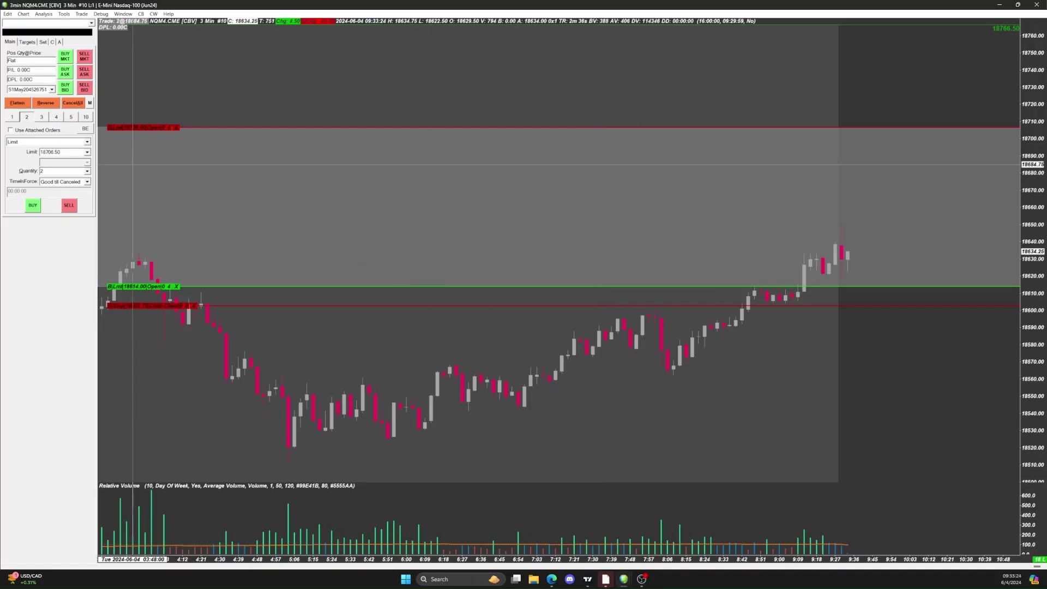
{"action": "left_click", "coordinate": [28, 142]}
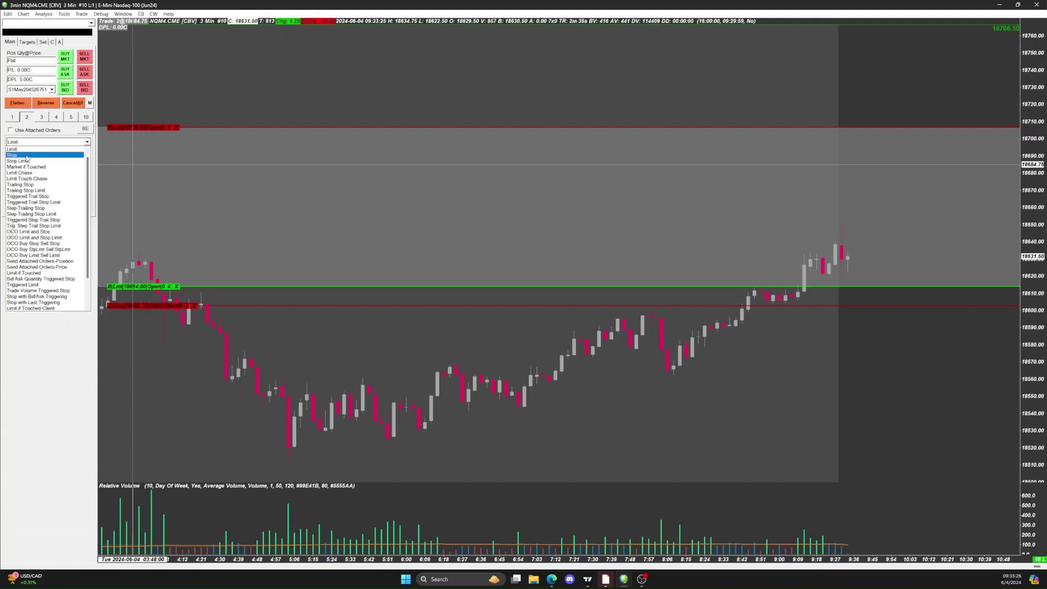
{"action": "scroll", "coordinate": [27, 156], "scroll_direction": "up", "scroll_amount": 1}
{"action": "left_click", "coordinate": [16, 149]}
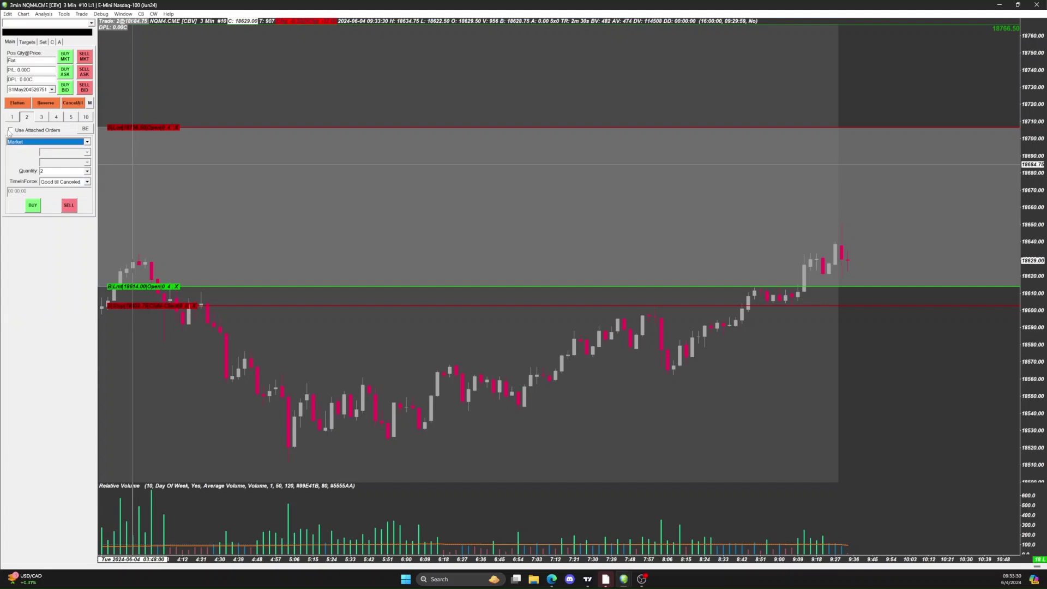
{"action": "left_click", "coordinate": [11, 130]}
{"action": "left_click", "coordinate": [34, 205]}
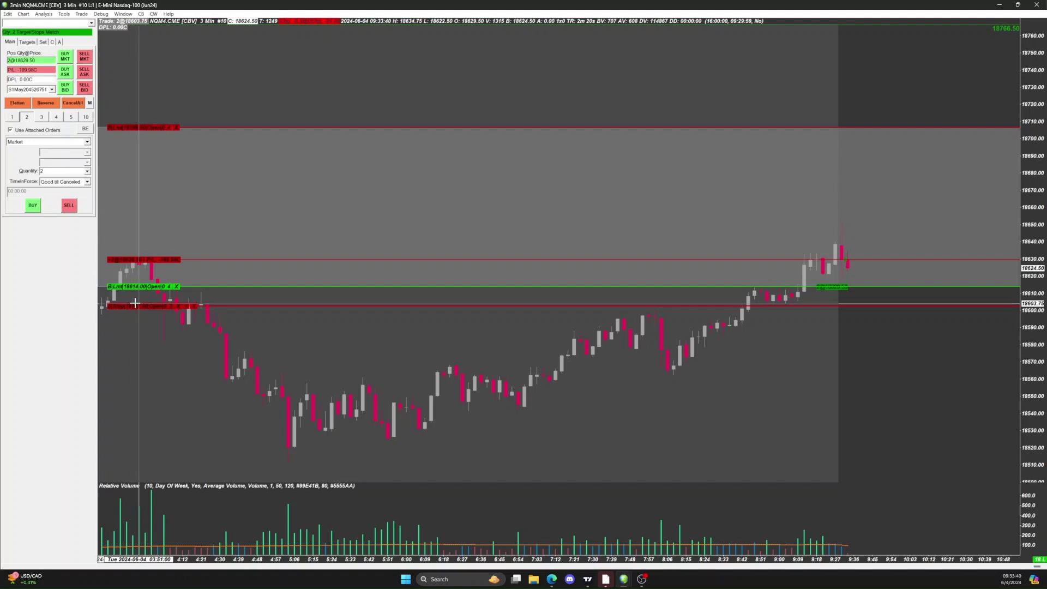
Drag the stop order line up to 18606.75.
{"action": "left_click_drag", "start_coordinate": [135, 305], "coordinate": [135, 306]}
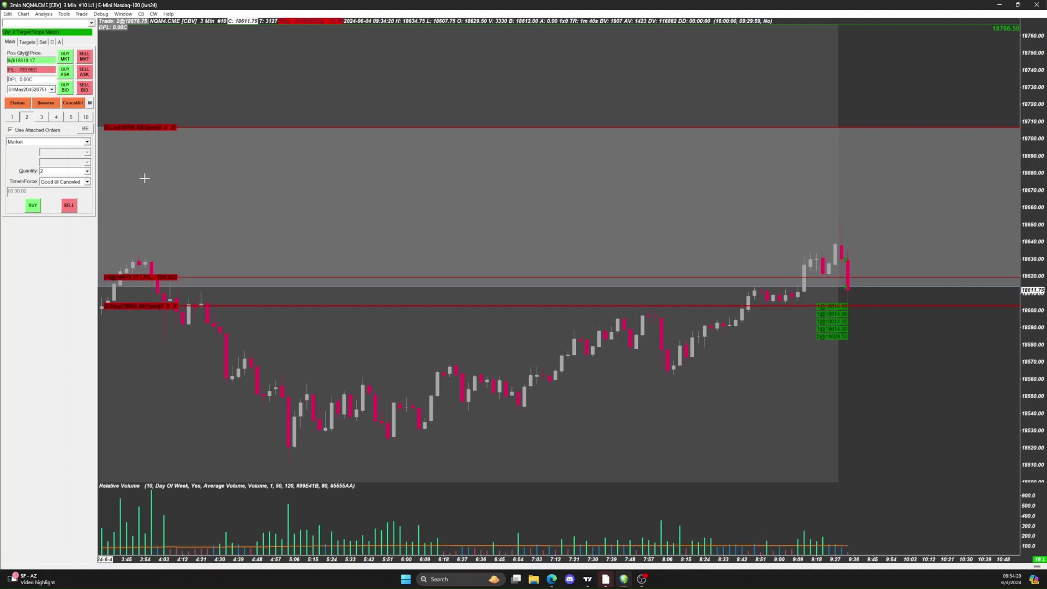
Move the profit target to 18706 and confirm it, then cancel the target order.
{"action": "left_click", "coordinate": [156, 129]}
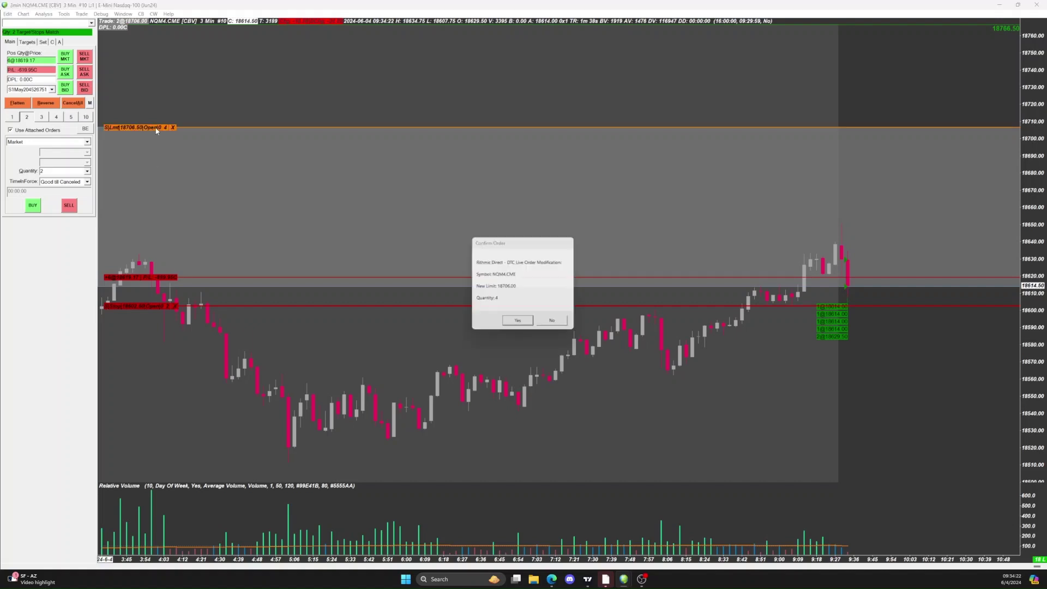
{"action": "left_click", "coordinate": [526, 324]}
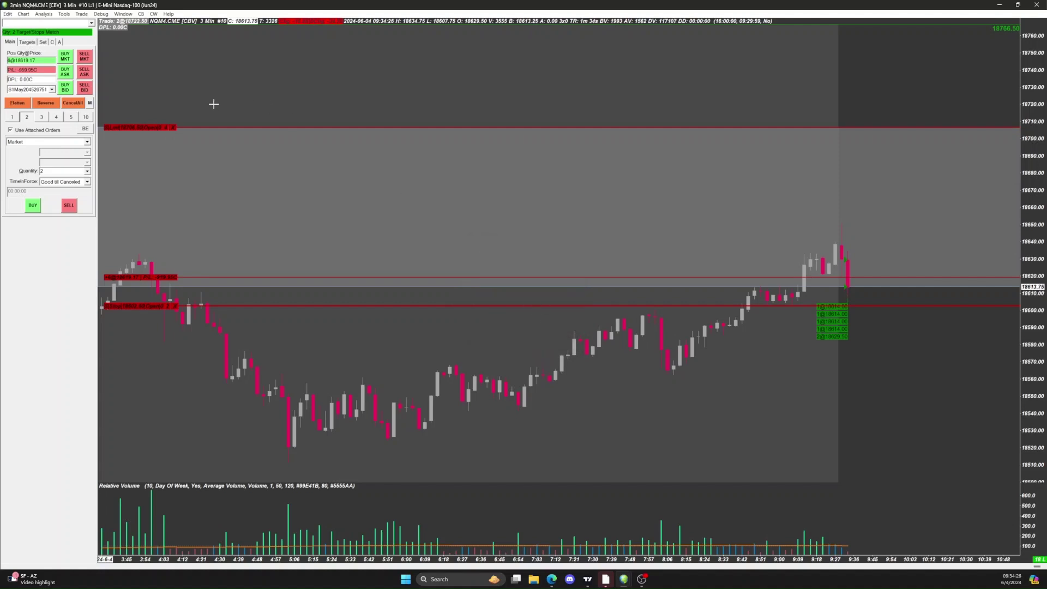
{"action": "right_click", "coordinate": [127, 129]}
{"action": "left_click", "coordinate": [197, 100]}
{"action": "left_click", "coordinate": [176, 128]}
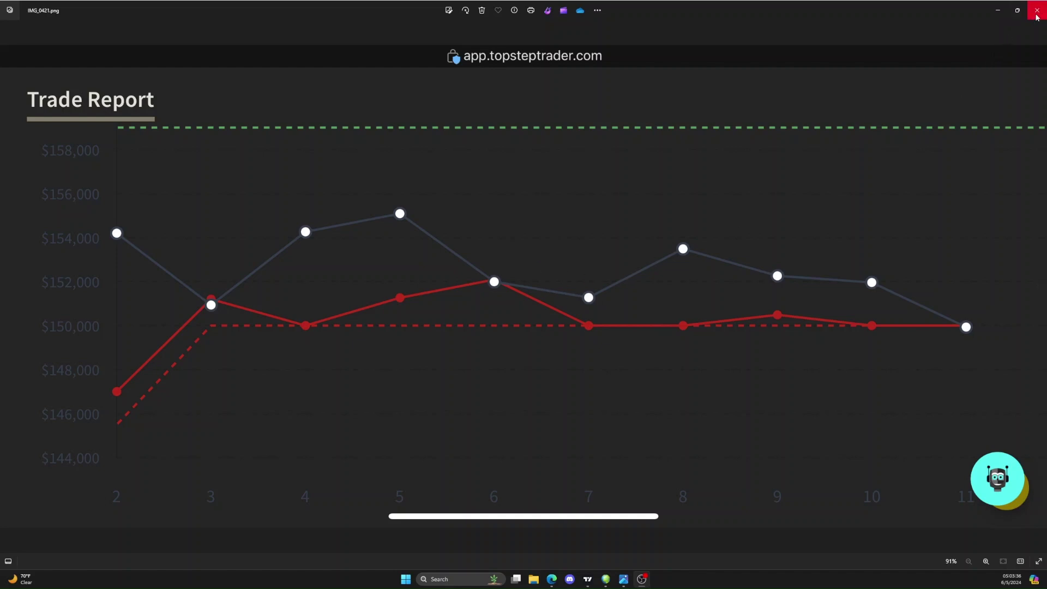
Switch to the Edge browser and open the Journal Stats spreadsheet tab.
{"action": "mouse_move", "coordinate": [554, 581]}
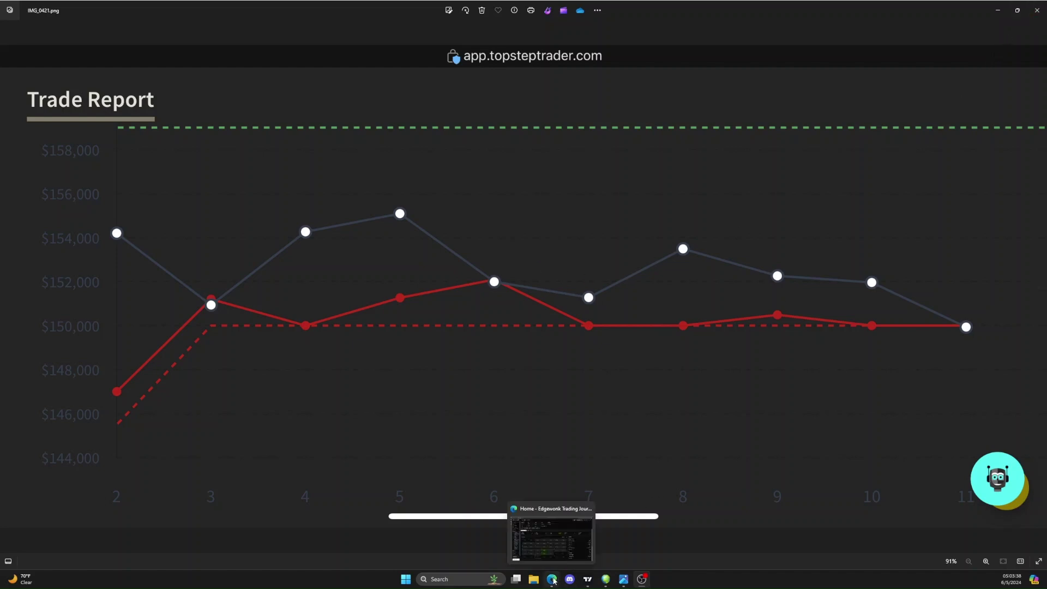
{"action": "left_click", "coordinate": [551, 551]}
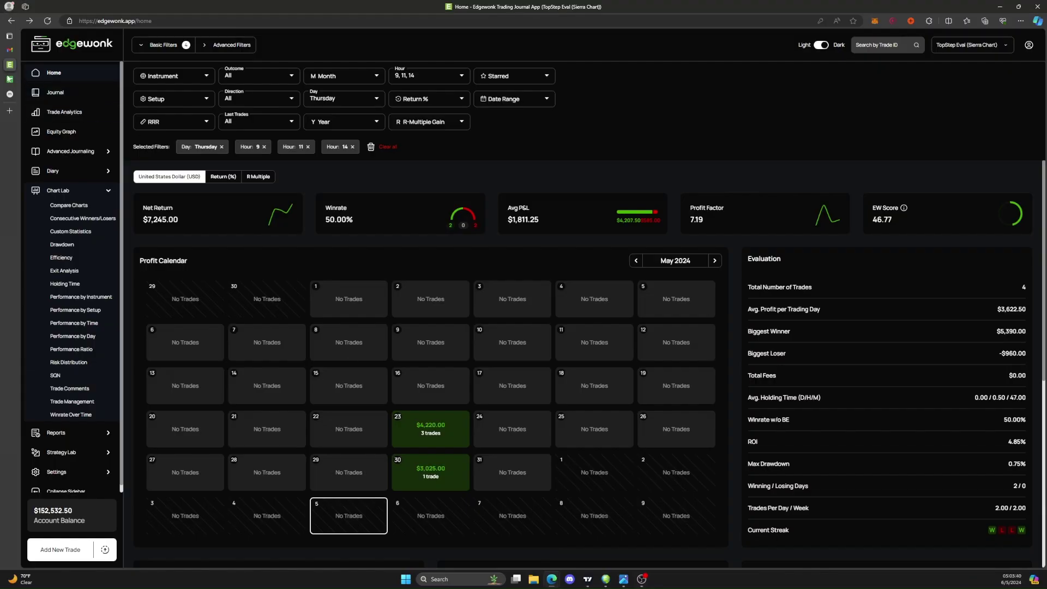
{"action": "left_click", "coordinate": [54, 79]}
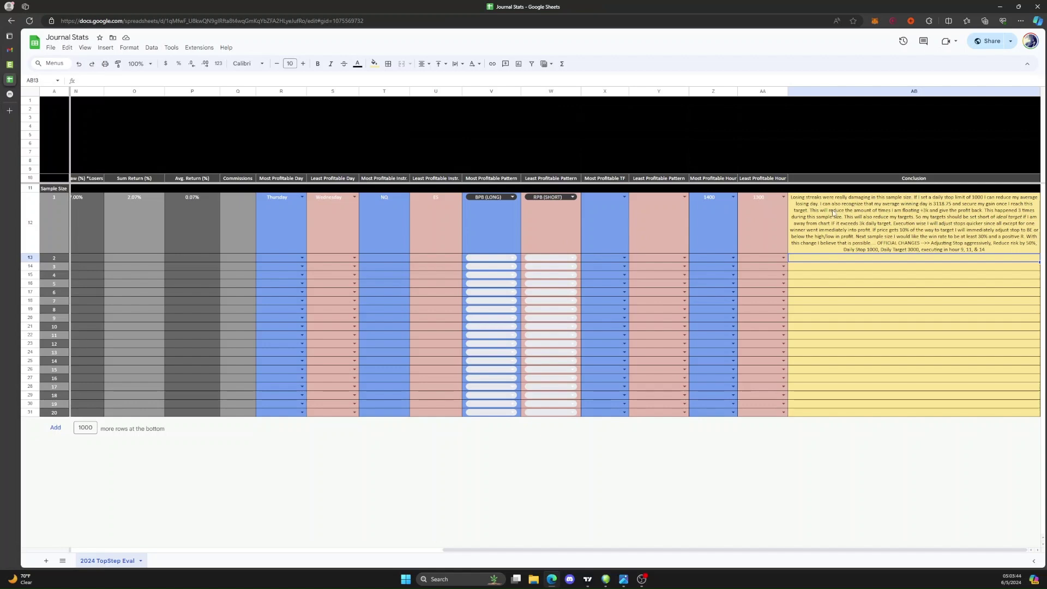
{"action": "key", "text": "ctrl+plus"}
{"action": "key", "text": "ctrl+plus"}
{"action": "key", "text": "ctrl+plus"}
{"action": "key", "text": "ctrl+plus"}
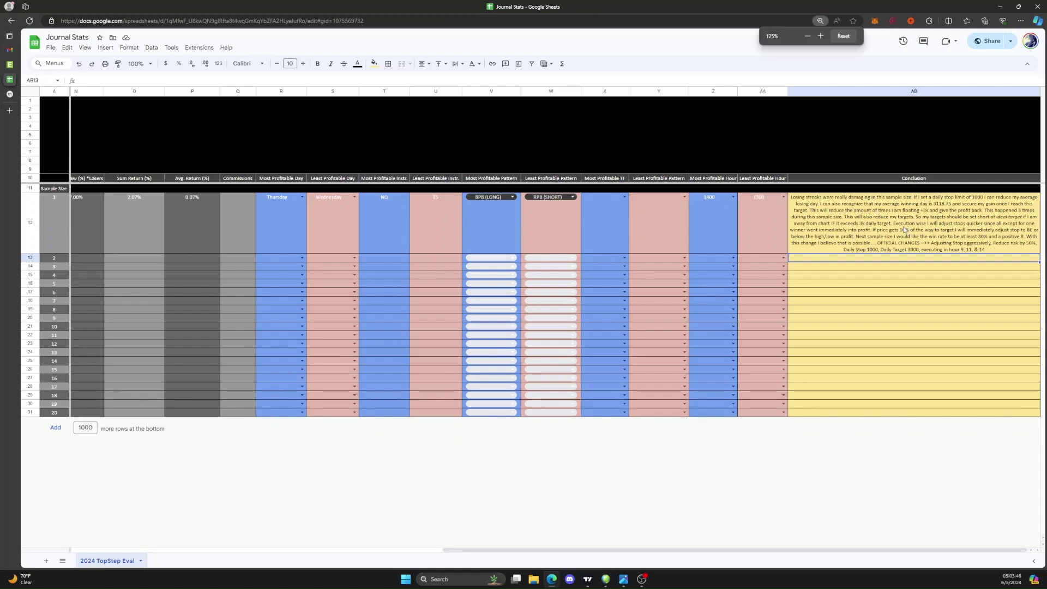
{"action": "scroll", "coordinate": [772, 307], "scroll_direction": "right", "scroll_amount": 10}
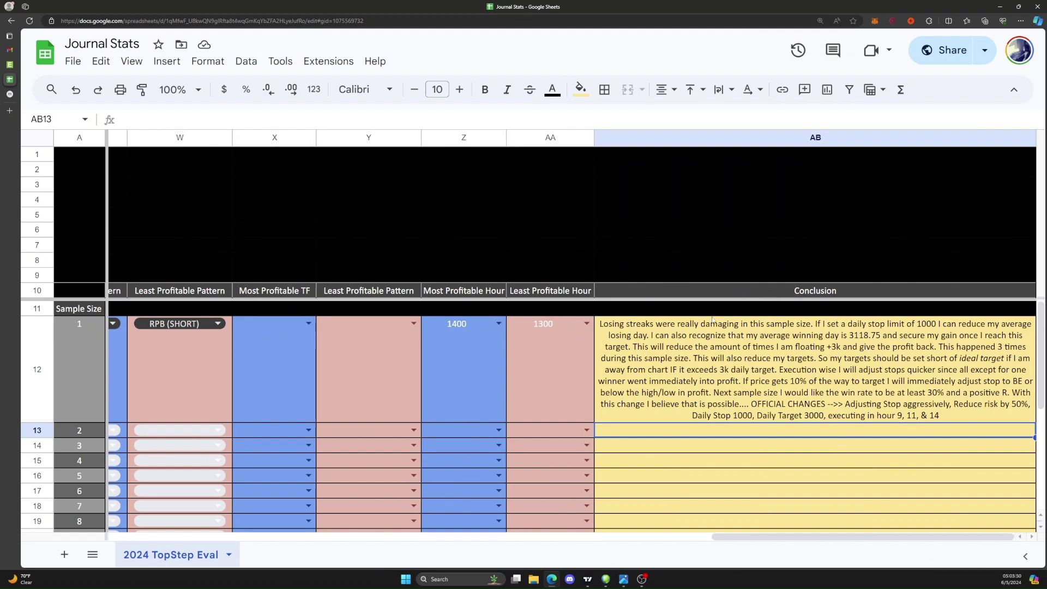
{"action": "key", "text": "ctrl+minus"}
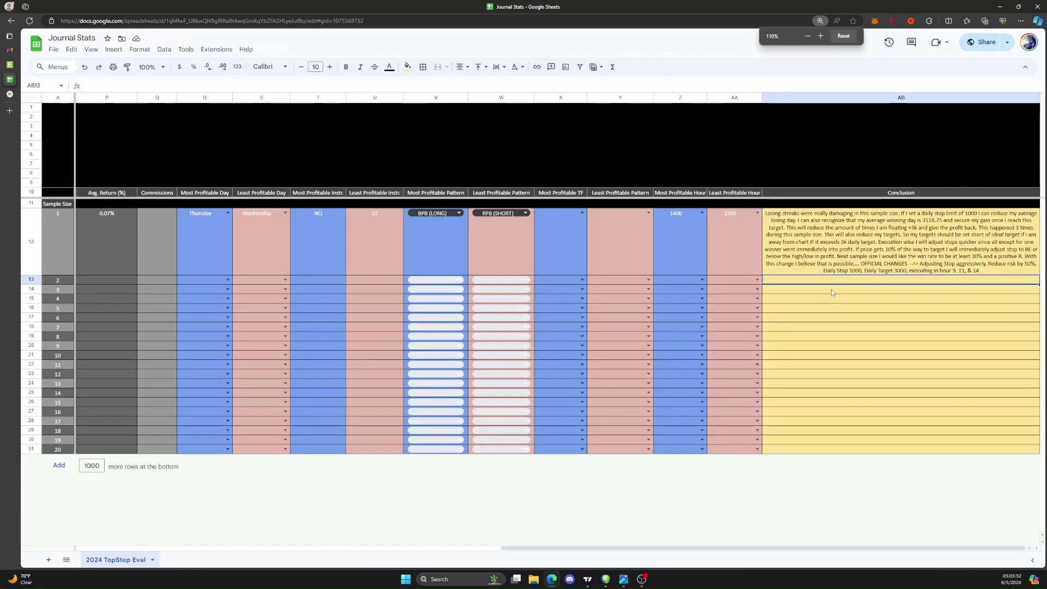
{"action": "key", "text": "ctrl+minus"}
{"action": "key", "text": "ctrl+minus"}
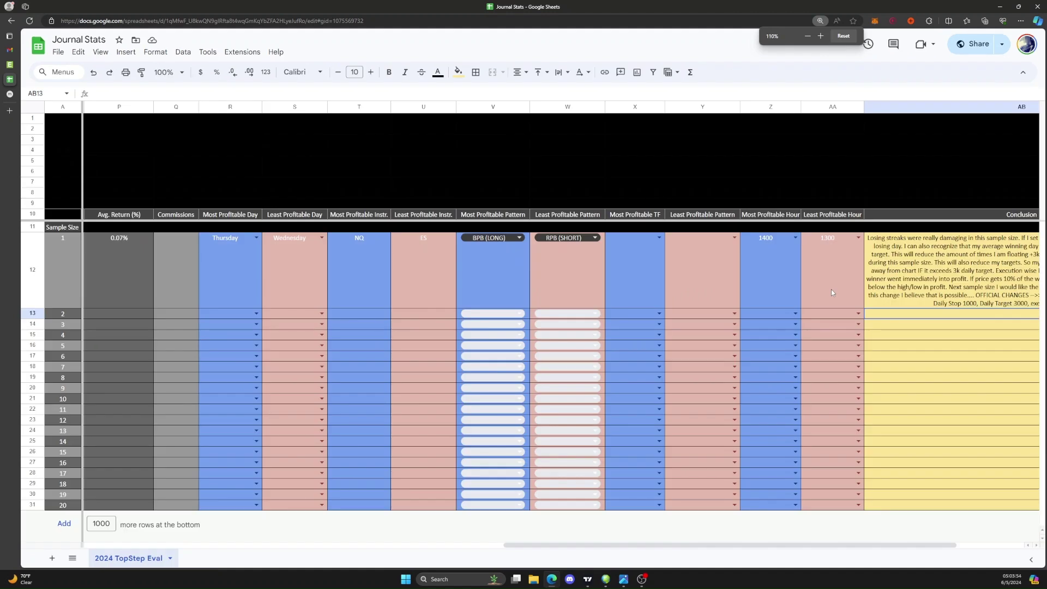
{"action": "key", "text": "ctrl+minus"}
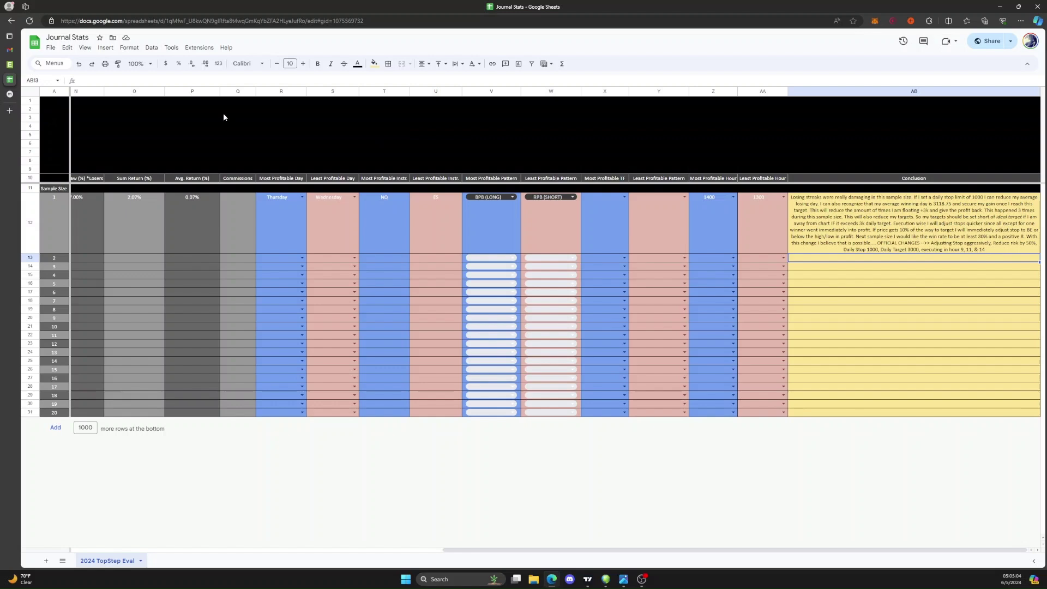
Switch to the Edgewonk tab to view the filtered dashboard: 4 trades, $7,245 net return.
{"action": "left_click", "coordinate": [10, 65]}
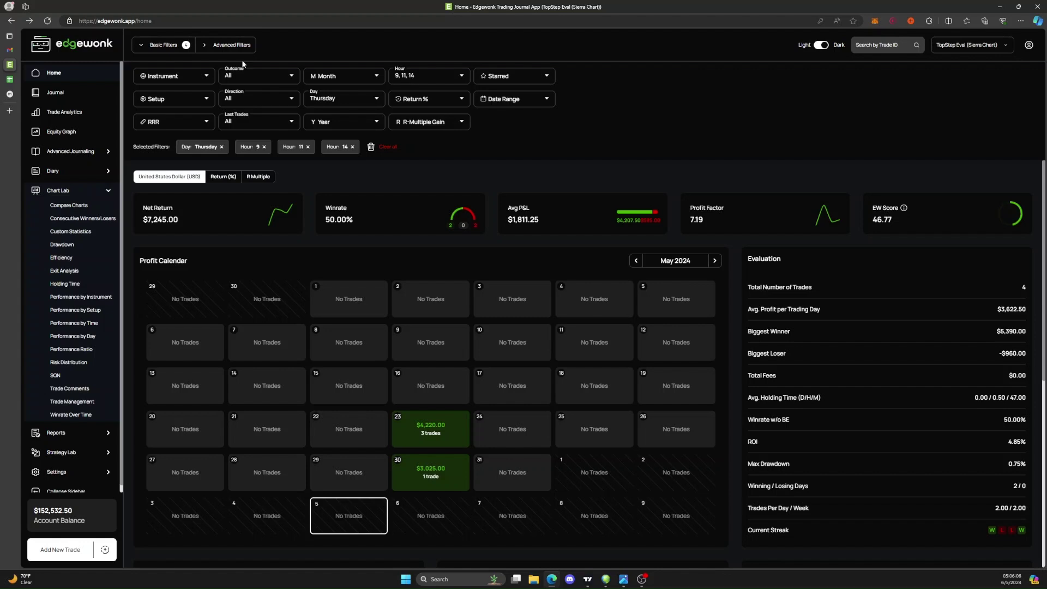
{"action": "mouse_move", "coordinate": [19, 98]}
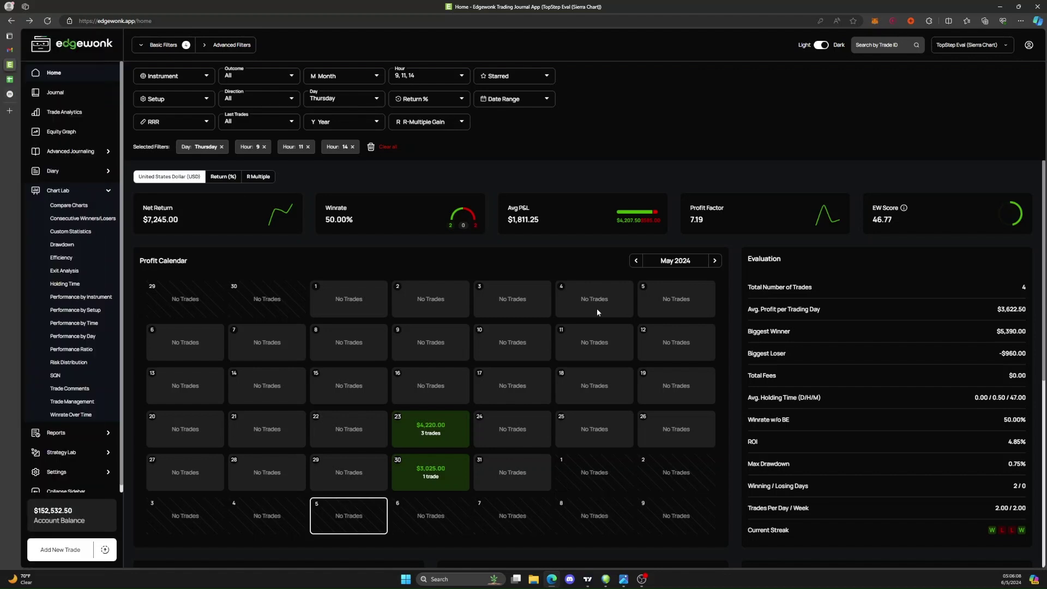